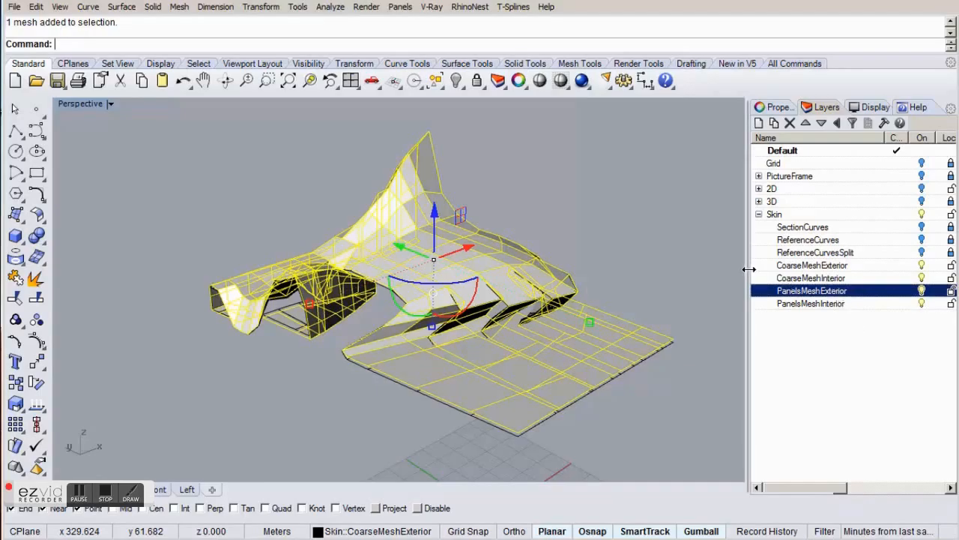
- Copy the CoarseMeshInterior objects to the PanelsMeshInterior layer and leave only the PanelsMeshExterior layer visible
right_click(814, 281)
left_click(840, 470)
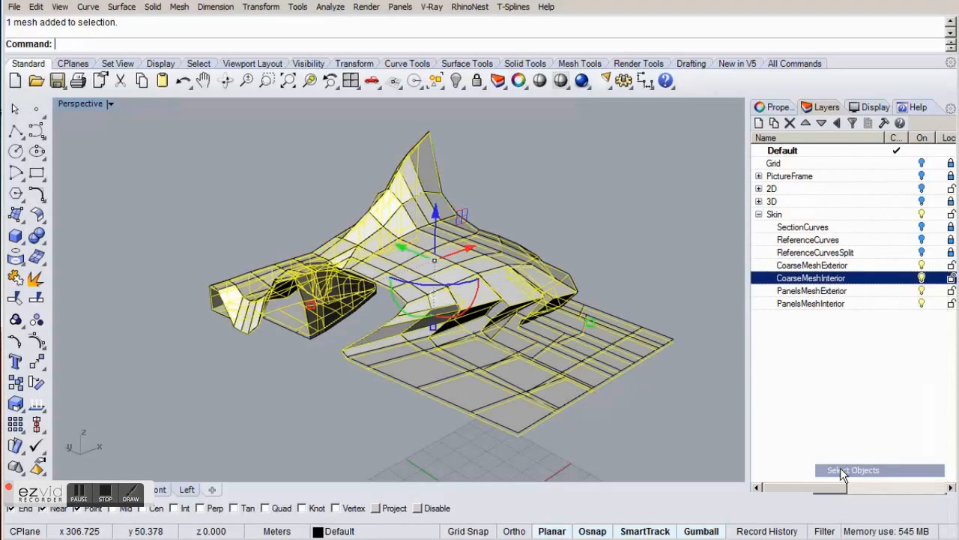
right_click(817, 303)
left_click(849, 526)
left_click(697, 249)
right_click_drag(580, 263, 558, 261)
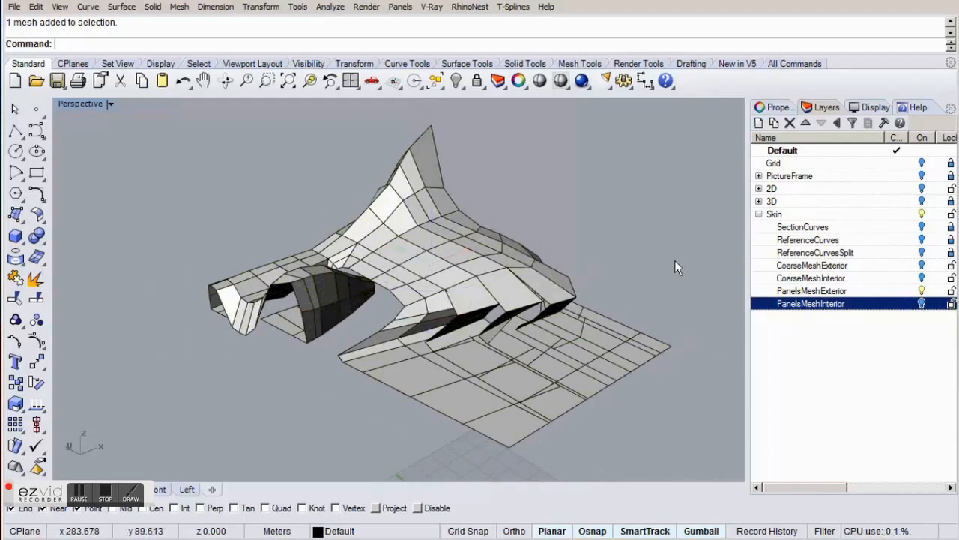
- Subdivide the exterior panel mesh with wbCatmullClark at level 3, keeping naked edges CornerFixed and replacing the original mesh
type("wbCatmullClark")
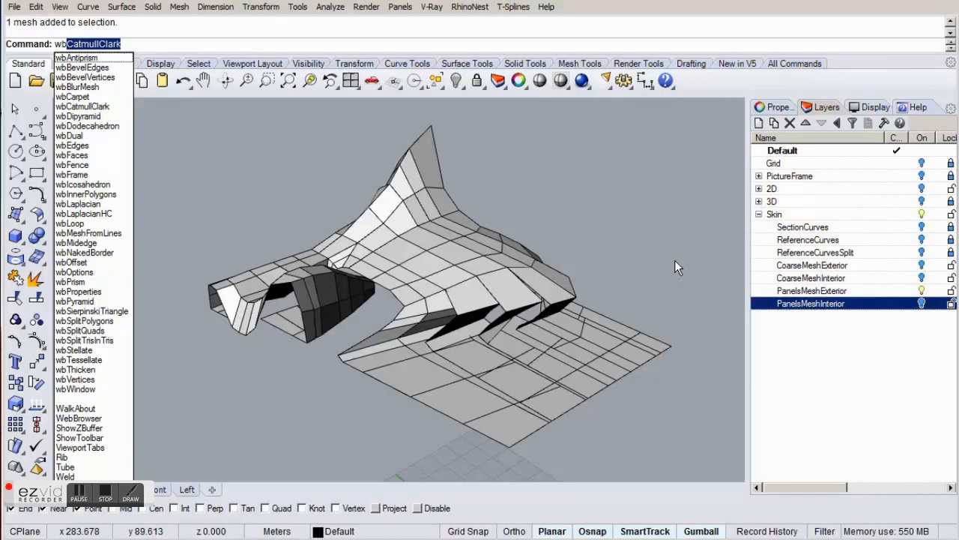
key("Return")
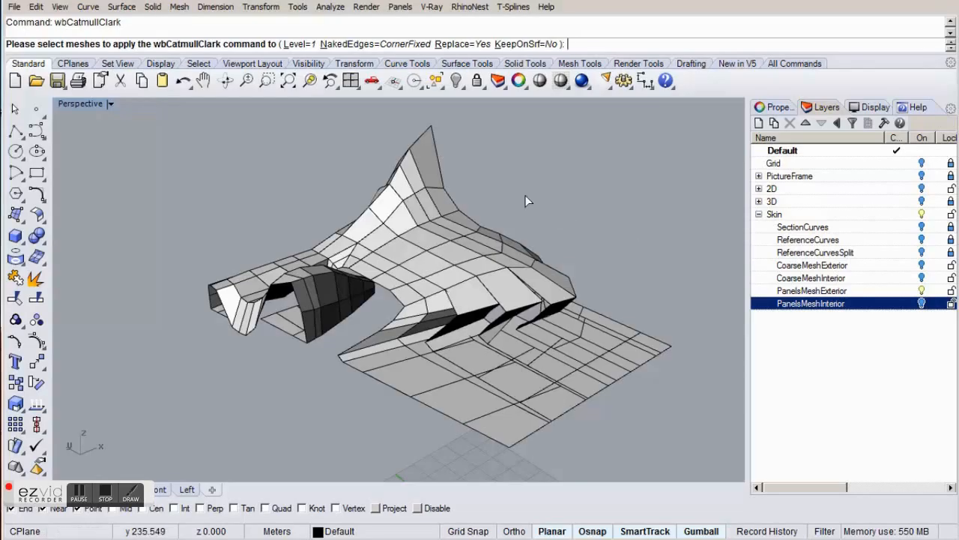
left_click(300, 45)
type("3")
key("Return")
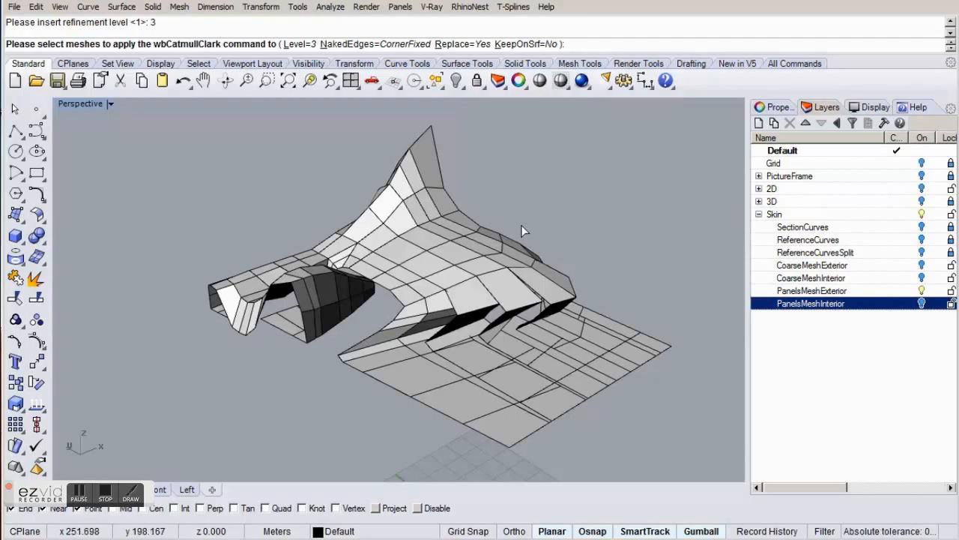
left_click(511, 261)
key("Return")
scroll(455, 262, "up", 4)
right_click_drag(405, 322, 433, 305)
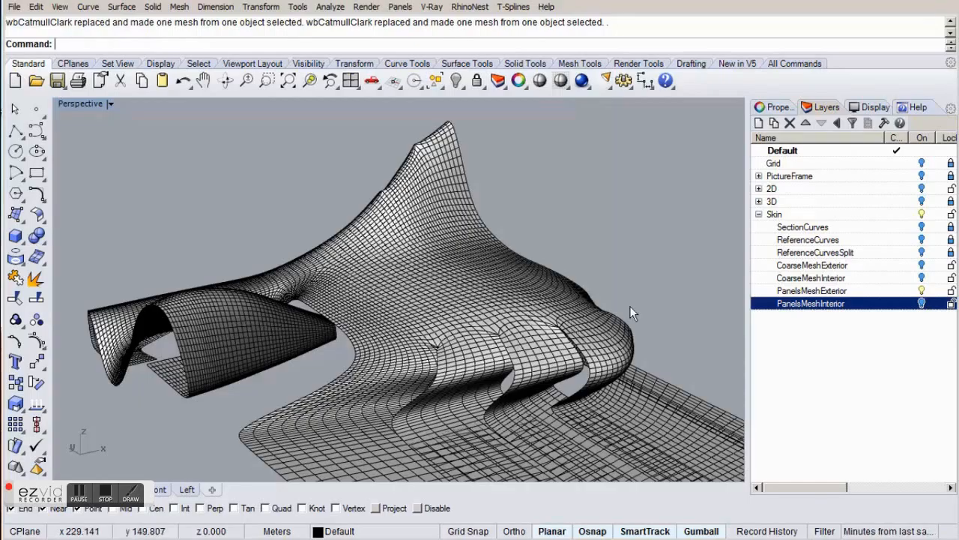
- Show the PanelsMeshInterior layer instead of PanelsMeshExterior and apply the same Catmull-Clark subdivision to the interior mesh
left_click(922, 293)
left_click(923, 292)
left_click(923, 304)
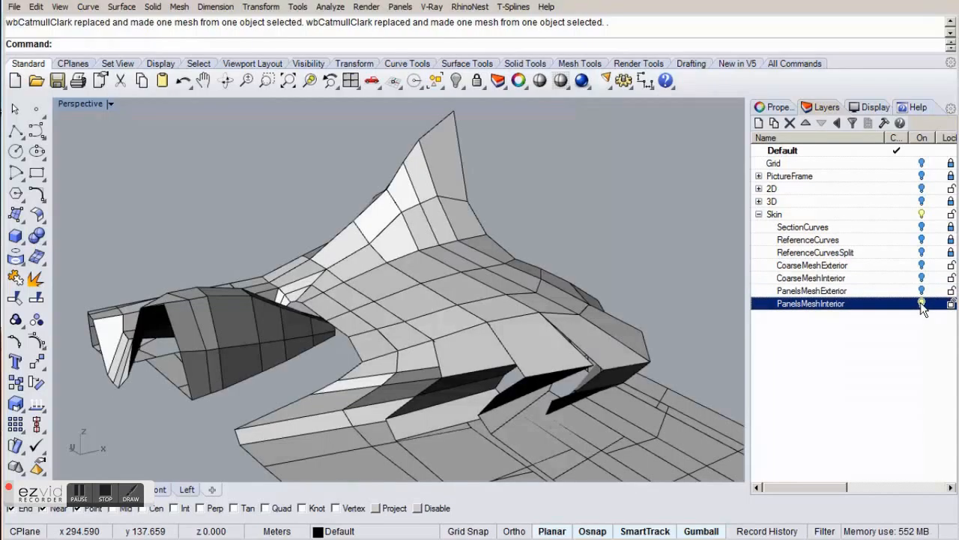
left_click(567, 322)
key("Delete")
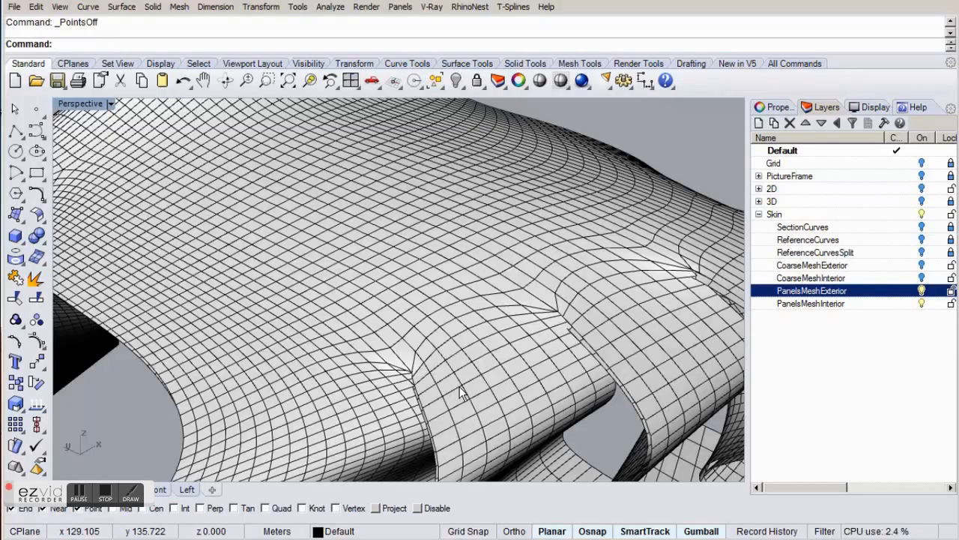
- Turn on the control points of the smoothed panel meshes near the folded openings and use wireframe display
right_click_drag(459, 386, 581, 410)
scroll(669, 413, "up", 2)
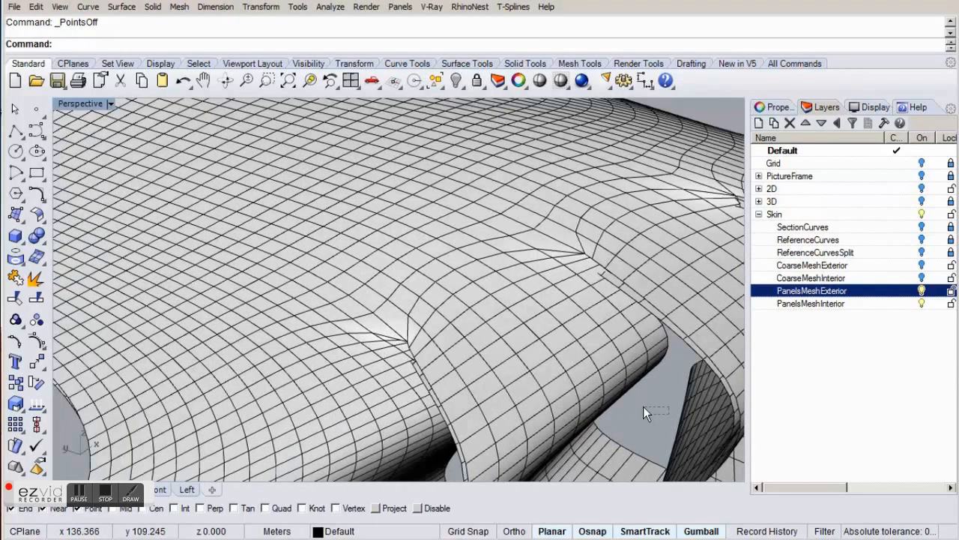
left_click(594, 344)
key("F10")
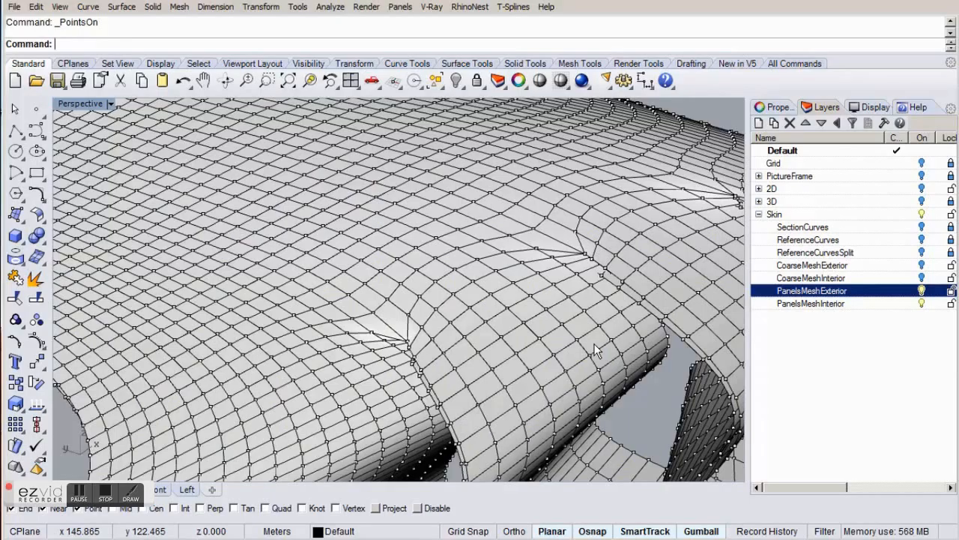
right_click(562, 83)
right_click_drag(507, 399, 525, 331)
- Select the exterior and interior vertices at the tip of the first fold's crease and move them together with the gumball
scroll(442, 269, "up", 15)
left_click(445, 268)
right_click_drag(436, 299, 425, 337)
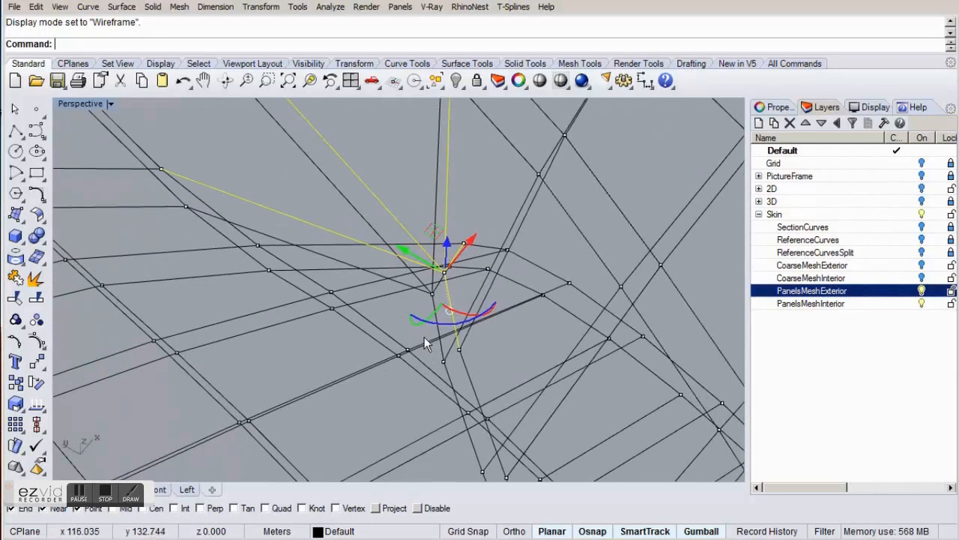
left_click(433, 294, "shift")
scroll(492, 341, "down", 6)
right_click_drag(493, 342, 466, 278)
left_click_drag(458, 261, 405, 162)
- Select the neighbouring pair of overlapping vertices along the crease and shift both to even out the mesh faces
left_click(496, 334)
right_click_drag(497, 335, 429, 299)
scroll(429, 299, "up", 5)
left_click(429, 299)
scroll(413, 319, "up", 5)
left_click(398, 356, "shift")
scroll(400, 357, "down", 4)
right_click_drag(400, 357, 412, 349)
left_click_drag(397, 353, 384, 333)
- Select the following vertex pair at the crease with a selection window and reposition it with the gumball
left_click(385, 335)
right_click_drag(386, 334, 384, 289)
left_click_drag(382, 272, 437, 314)
left_click_drag(430, 252, 418, 231)
left_click(438, 240)
- Nudge another window-selected group of crease vertices slightly to continue smoothing the fold
scroll(438, 247, "down", 5)
right_click_drag(438, 247, 443, 268)
scroll(405, 300, "up", 4)
left_click_drag(369, 296, 396, 324)
left_click_drag(381, 249, 381, 262)
scroll(413, 332, "down", 4)
- Select the cluster of vertices where the crease edges converge and move it away from the tight corner
right_click_drag(413, 332, 366, 316)
scroll(366, 313, "up", 5)
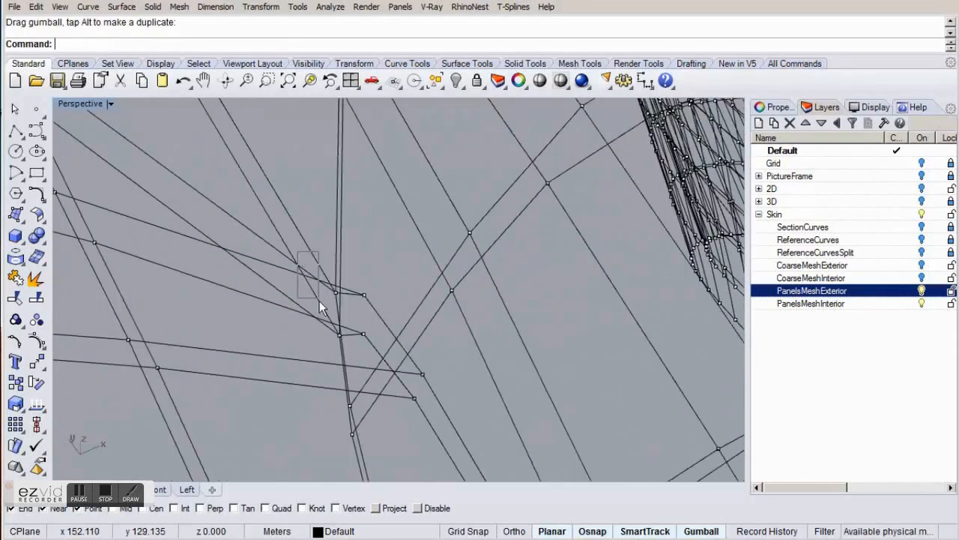
left_click_drag(319, 301, 439, 352)
scroll(439, 352, "down", 4)
right_click_drag(439, 352, 406, 344)
left_click_drag(390, 339, 350, 218)
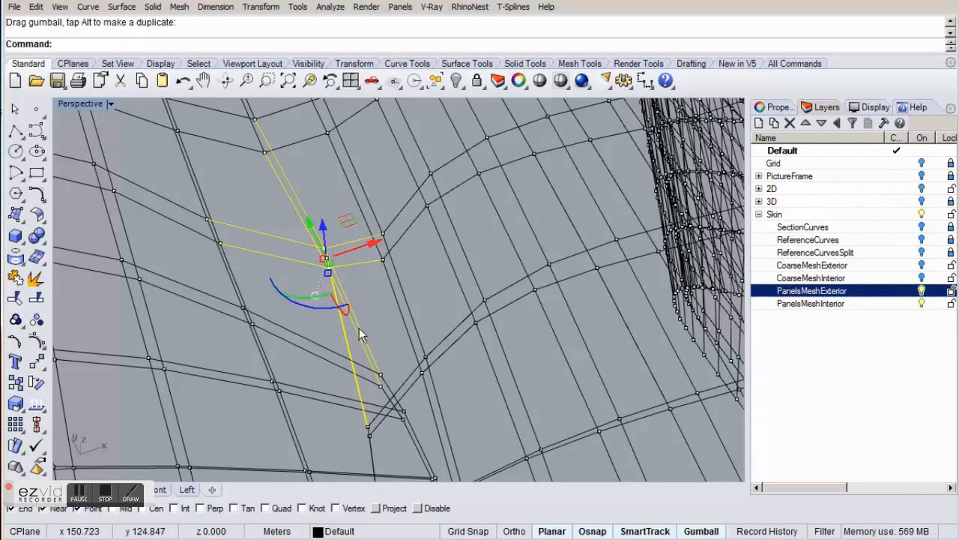
- Adjust the vertices just below the convergence point so the crease edge runs more evenly
mouse_move(361, 333)
right_mouse_down()
mouse_move(384, 337)
mouse_move(417, 312)
mouse_move(354, 348)
right_mouse_up()
scroll(416, 313, "up", 4)
left_click(418, 339)
left_click_drag(416, 346, 355, 438)
left_click_drag(351, 400, 345, 375)
left_click(330, 322)
- Examine the folds from the opposite side and locate the remaining pinched vertices on the outer fold
scroll(326, 310, "down", 4)
mouse_move(325, 310)
right_mouse_down()
mouse_move(483, 321)
mouse_move(530, 307)
mouse_move(435, 259)
mouse_move(431, 288)
mouse_move(440, 279)
mouse_move(488, 353)
mouse_move(459, 323)
right_mouse_up()
scroll(427, 248, "up", 4)
left_click(433, 290)
scroll(434, 290, "down", 5)
left_click(488, 353)
scroll(483, 346, "down", 8)
key("ctrl+F1")
scroll(350, 296, "up", 5)
key("ctrl+F4")
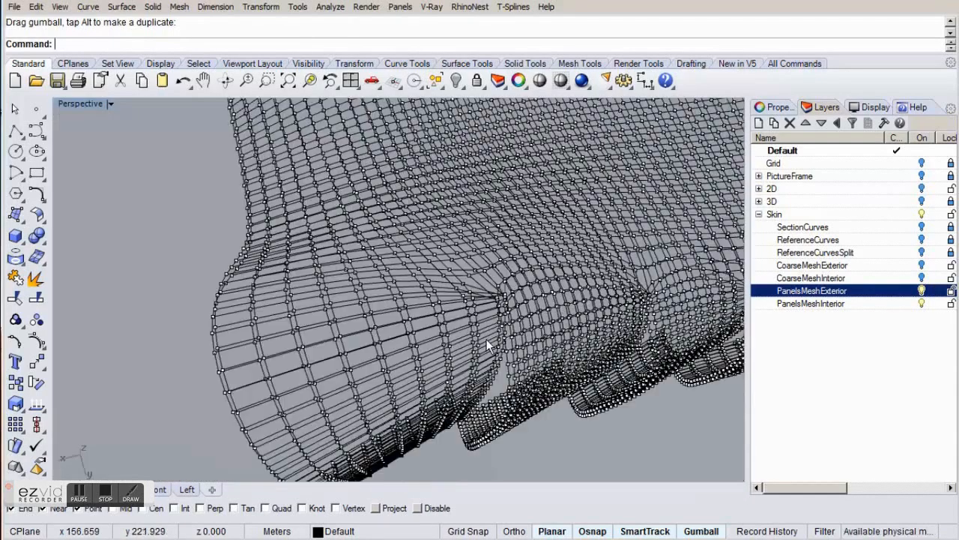
- Isolate the pinched vertices at the outer fold in the view, switch to shaded display, and move a crease vertex
scroll(341, 327, "up", 6)
left_click_drag(352, 337, 370, 356)
type("zs")
key("Return")
left_click(370, 360)
scroll(370, 359, "down", 4)
mouse_move(370, 360)
right_mouse_down()
mouse_move(190, 284)
mouse_move(287, 200)
mouse_move(338, 263)
right_mouse_up()
key("ctrl+alt+s")
left_click(367, 328)
left_click_drag(320, 335, 368, 332)
- Select the next vertex on the outer fold's crease and reposition it with the gumball
mouse_move(368, 332)
right_mouse_down()
mouse_move(337, 336)
mouse_move(400, 352)
mouse_move(390, 346)
right_mouse_up()
scroll(390, 346, "down", 4)
left_click(382, 345)
left_click_drag(326, 357, 413, 342)
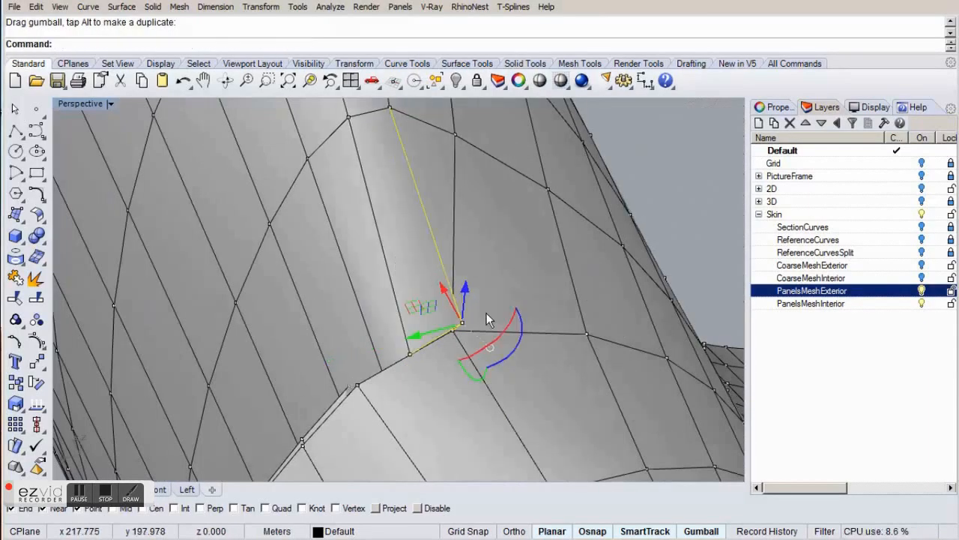
- Continue adjusting vertices along the outer crease, using wireframe display to reach the overlapping points
right_click_drag(486, 312, 299, 307)
scroll(299, 307, "up", 3)
left_click_drag(311, 272, 320, 302)
right_click_drag(320, 302, 465, 370)
left_click_drag(465, 370, 418, 386)
right_click_drag(419, 386, 277, 352)
key("ctrl+alt+w")
left_click(275, 369)
left_click_drag(272, 391, 275, 367)
- Select a further vertex on the fold's edge, zoom to it, and shift it with the gumball
right_click_drag(275, 367, 342, 262)
left_click(349, 259)
left_click(342, 173)
right_click_drag(387, 197, 452, 279)
left_click(349, 217)
type("zs")
key("Return")
left_click_drag(451, 275, 449, 303)
- Move the adjacent crease vertex slightly sideways to relax the stretched faces
right_click_drag(449, 303, 442, 337)
left_click(450, 345)
left_click(443, 280)
left_click_drag(396, 281, 378, 284)
left_click(440, 295)
- Reposition vertices on the far side of the crease, checking them in shaded and wireframe display
mouse_move(418, 322)
right_mouse_down()
mouse_move(438, 334)
mouse_move(465, 300)
mouse_move(461, 285)
right_mouse_up()
key("ctrl+alt+s")
left_click(443, 187)
left_click_drag(468, 219, 450, 200)
right_click_drag(446, 129, 345, 191)
key("ctrl+alt+w")
right_click_drag(473, 108, 416, 180)
left_click_drag(418, 178, 355, 170)
- Fine-tune the last vertices around this fold and turn off the control points
right_click_drag(355, 169, 551, 86)
left_click(548, 80)
right_click_drag(449, 225, 419, 197)
left_click_drag(397, 189, 405, 197)
left_click(307, 202)
mouse_move(307, 202)
right_mouse_down()
mouse_move(479, 226)
mouse_move(475, 338)
mouse_move(567, 272)
right_mouse_up()
scroll(480, 225, "up", 4)
left_click(394, 213)
scroll(475, 338, "down", 4)
scroll(480, 240, "up", 5)
right_click_drag(382, 199, 390, 293)
scroll(420, 329, "down", 4)
scroll(253, 346, "down", 2)
right_click_drag(253, 345, 423, 345)
scroll(425, 251, "down", 5)
key("Escape")
- Select the mesh at the middle fold and turn its control points back on
scroll(423, 346, "up", 4)
scroll(525, 301, "up", 4)
right_click_drag(523, 300, 448, 368)
scroll(463, 299, "up", 5)
scroll(449, 367, "up", 3)
left_click(448, 370)
key("F10")
- Move the vertices at the head of that crease to smooth the transition and turn off the control points
left_click(433, 363)
left_click_drag(415, 334, 398, 307)
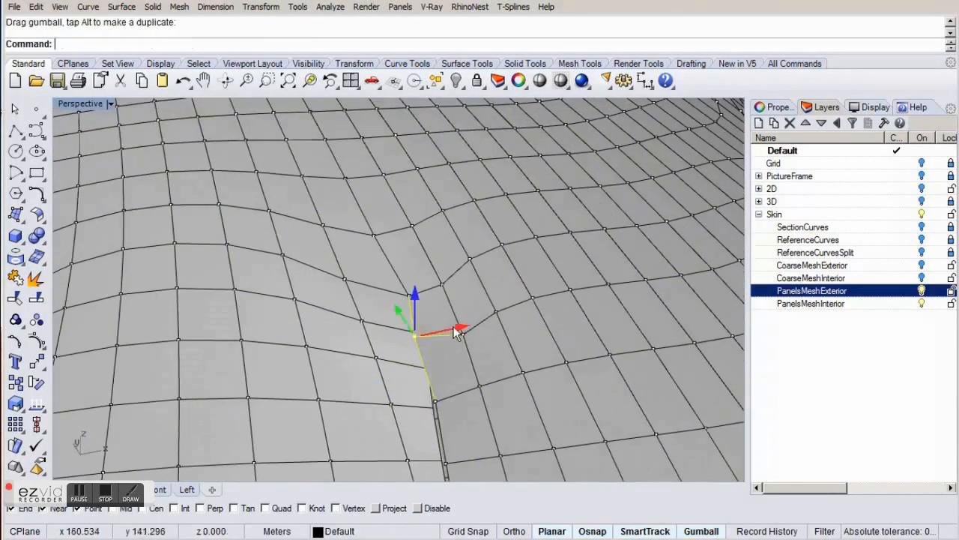
left_click_drag(455, 332, 498, 323)
left_click_drag(445, 306, 450, 313)
left_click(435, 401)
scroll(461, 341, "down", 4)
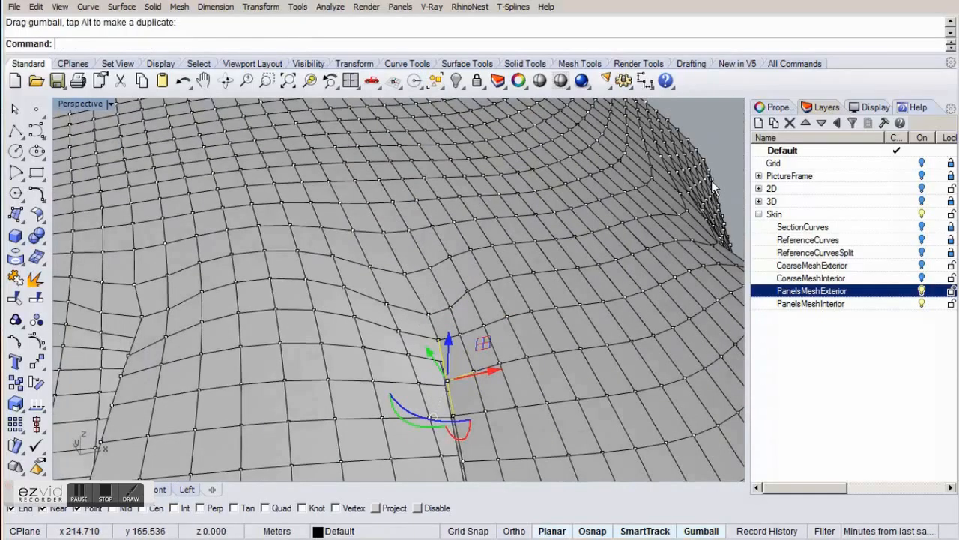
scroll(425, 325, "down", 9)
key("Escape")
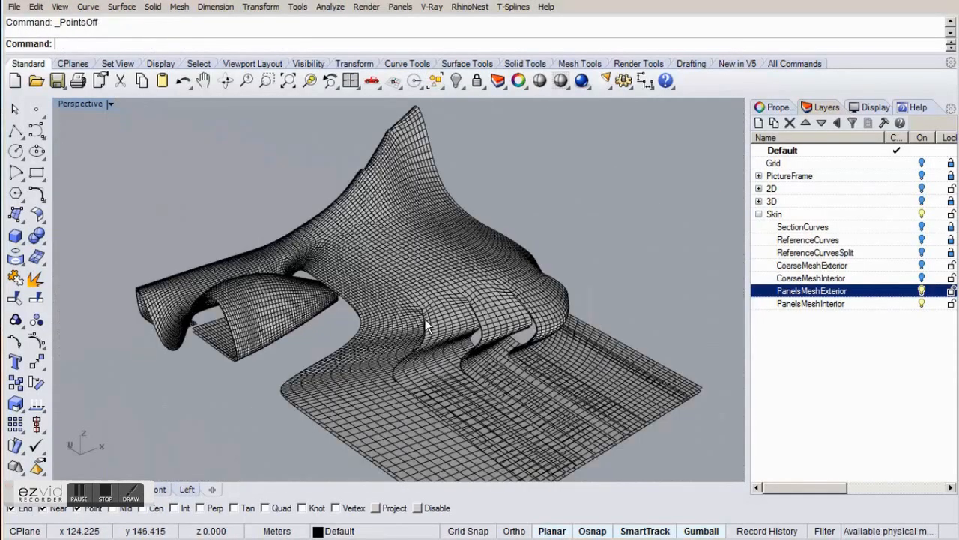
- Open Grasshopper and place two Mesh parameters on the canvas, one above the other
right_click_drag(425, 324, 466, 314)
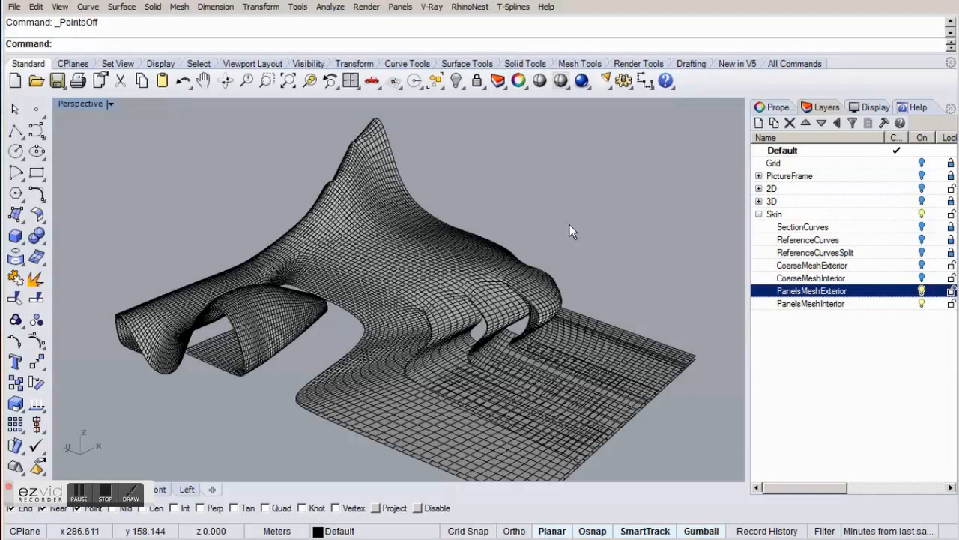
type("Grasshopper")
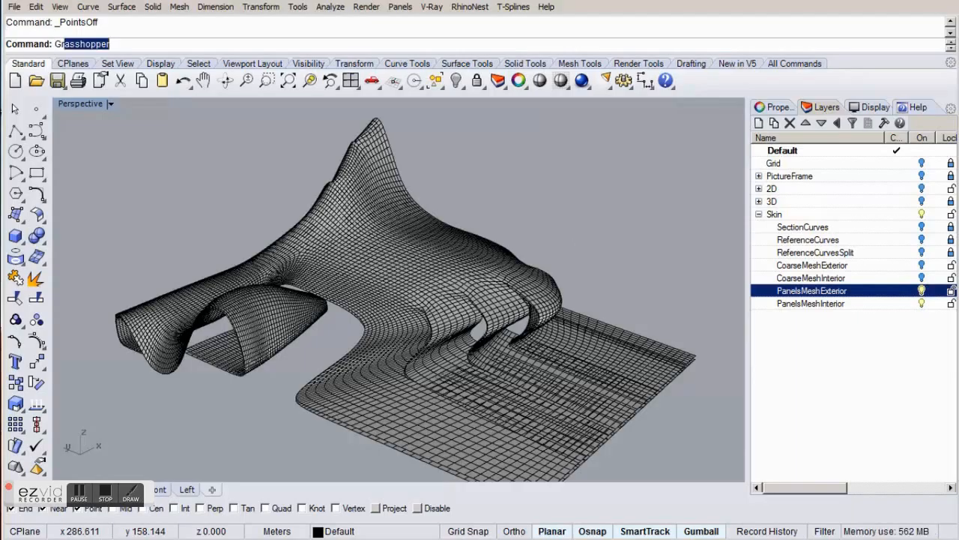
key("Return")
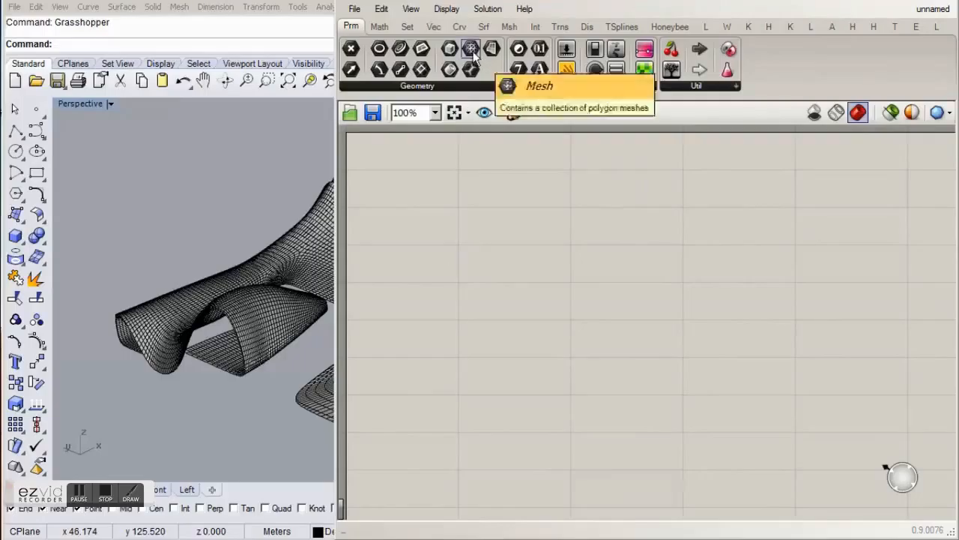
left_click_drag(472, 53, 411, 188)
left_click_drag(474, 54, 414, 261)
left_click_drag(397, 255, 405, 266)
- Reference the exterior panel mesh in the upper Mesh parameter and the interior panel mesh in the lower one
right_click(409, 185)
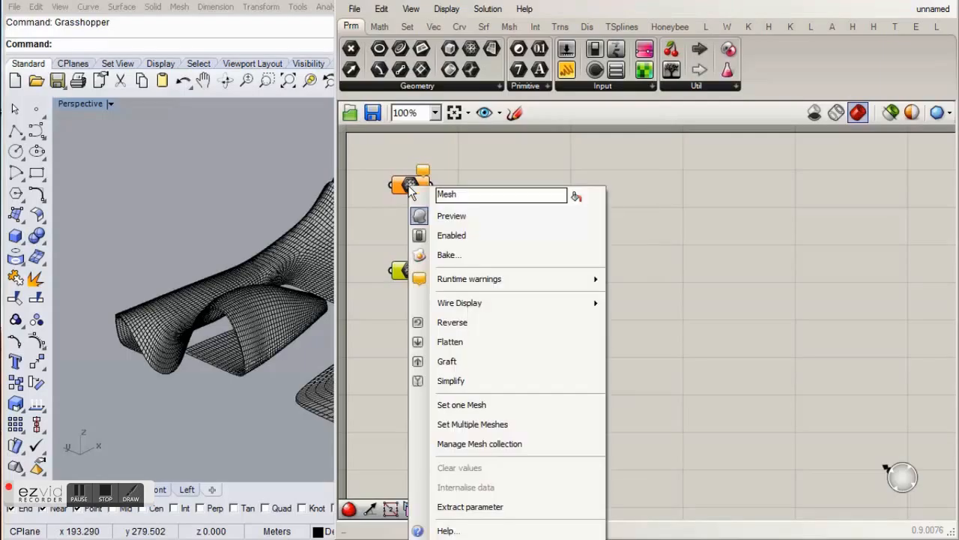
left_click(462, 404)
scroll(264, 286, "up", 5)
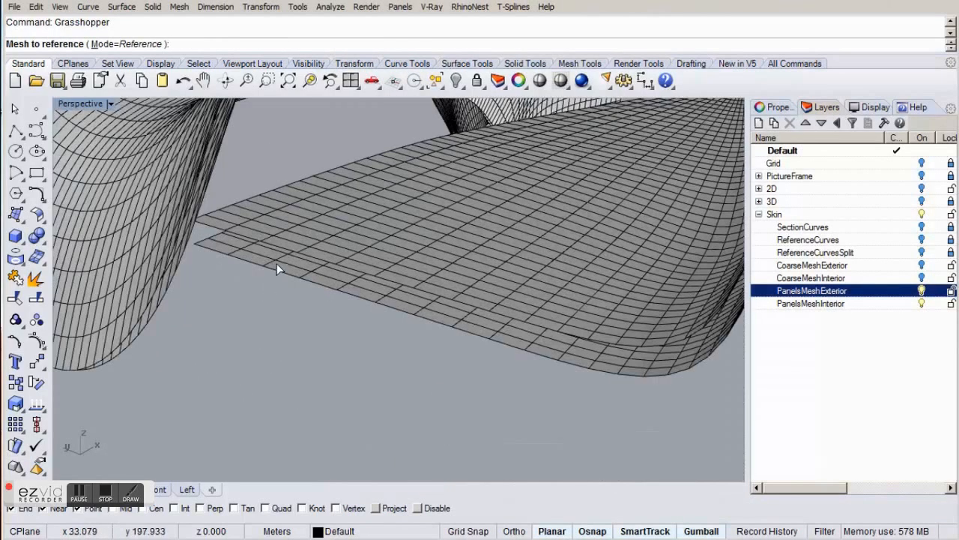
left_click(277, 264)
left_click(410, 272)
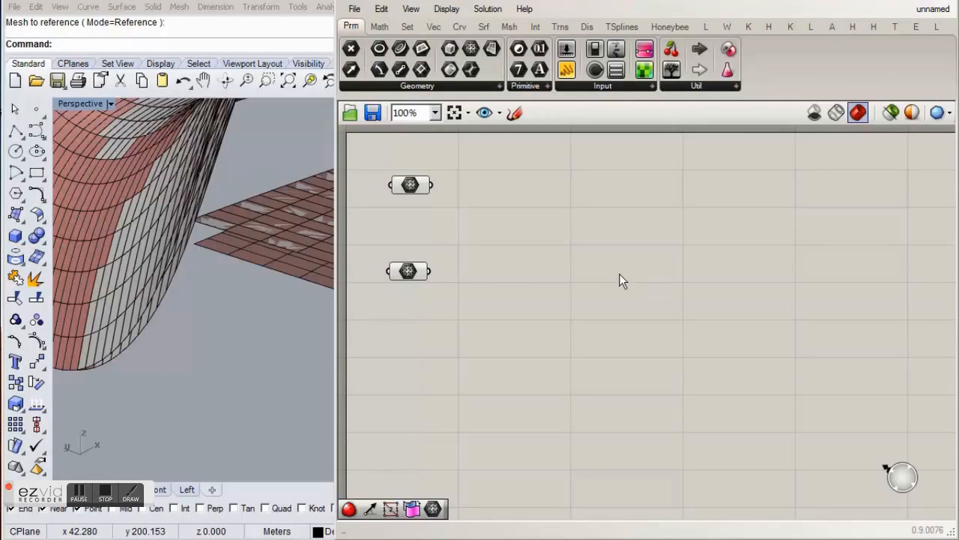
- Hide the PanelsMeshExterior and PanelsMeshInterior layers in Rhino and return to the Grasshopper canvas
left_click(917, 1)
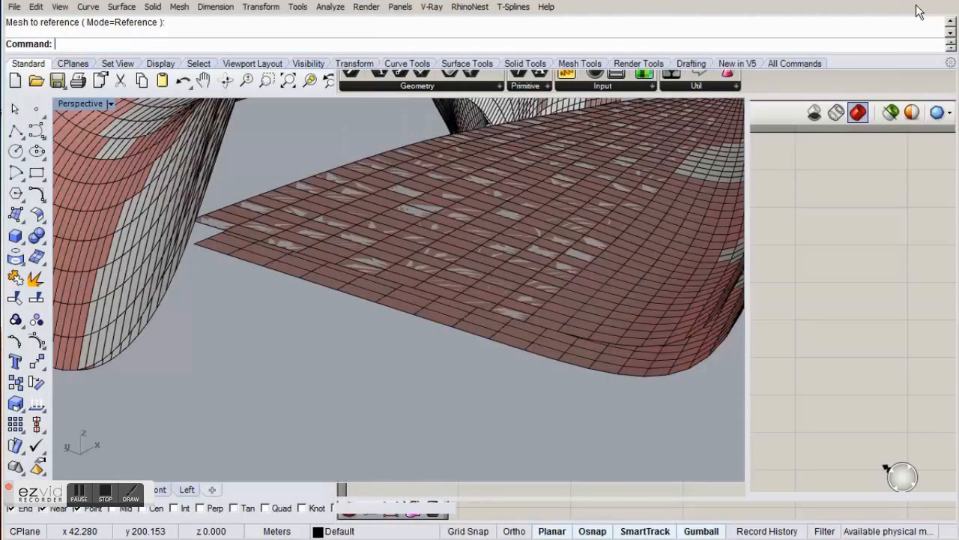
left_click(922, 290)
left_click(922, 303)
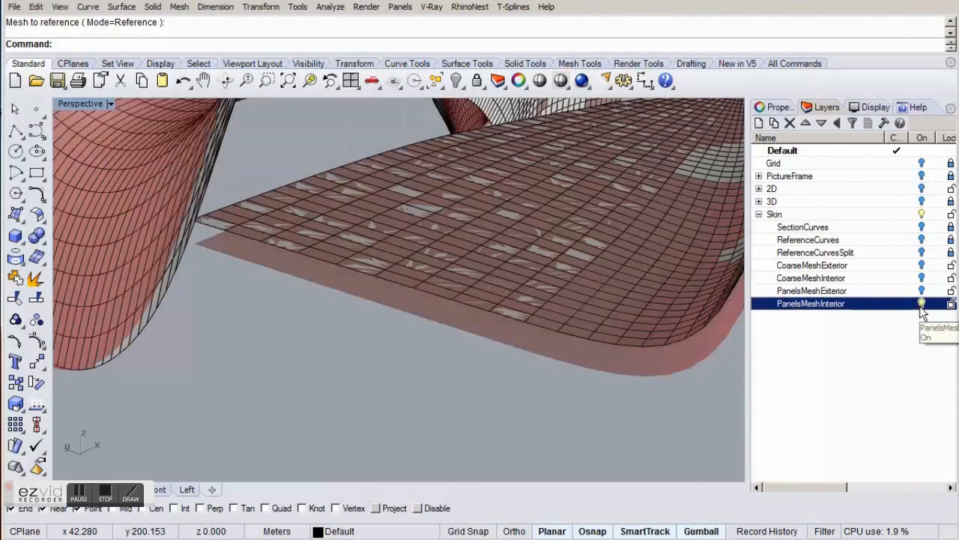
left_click(247, 538)
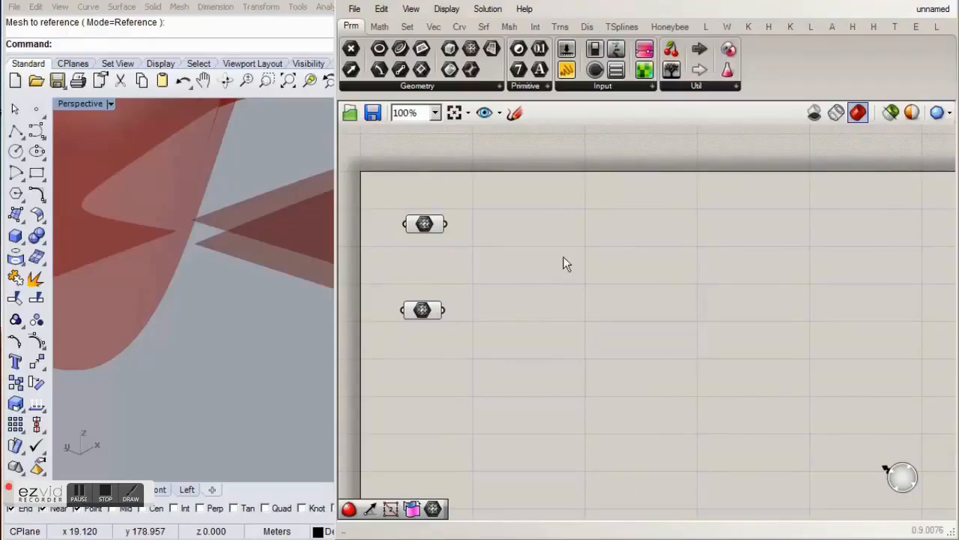
- Add a Face Boundaries component beside the upper Mesh parameter and feed it the exterior mesh
left_click(509, 26)
left_click_drag(462, 50, 518, 225)
left_click_drag(447, 225, 498, 223)
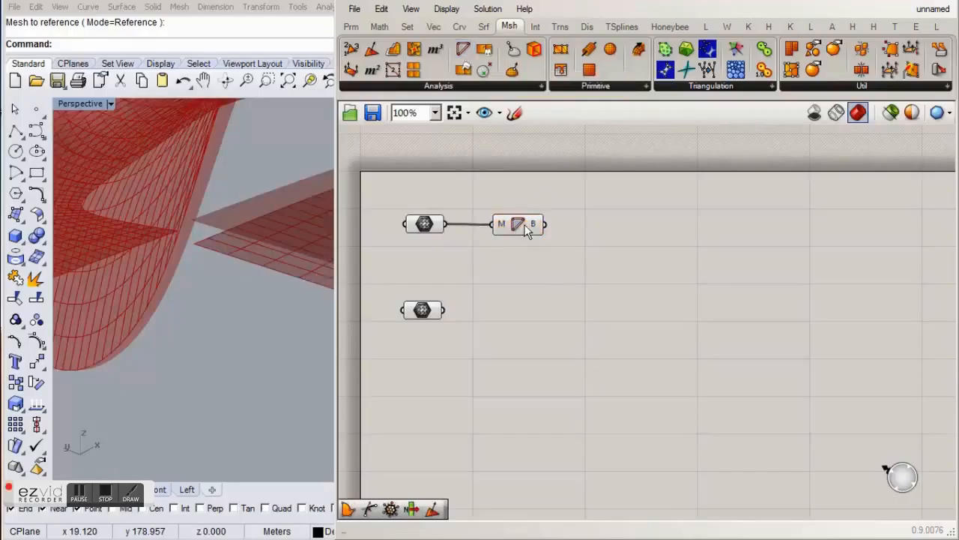
left_click_drag(525, 226, 522, 225)
left_click(546, 272)
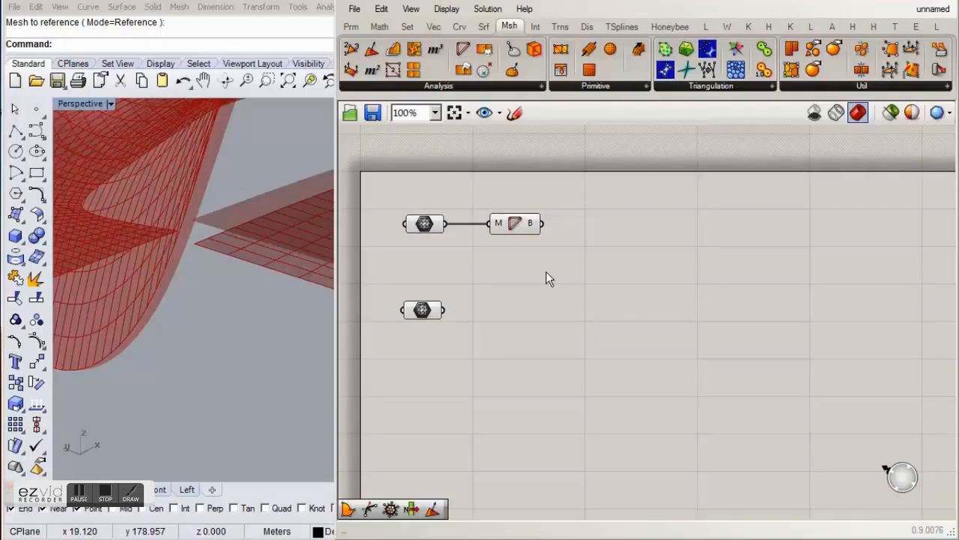
- Add a Weaverbird's Dual Graph component beside the lower Mesh parameter and feed it the interior mesh
left_click(727, 27)
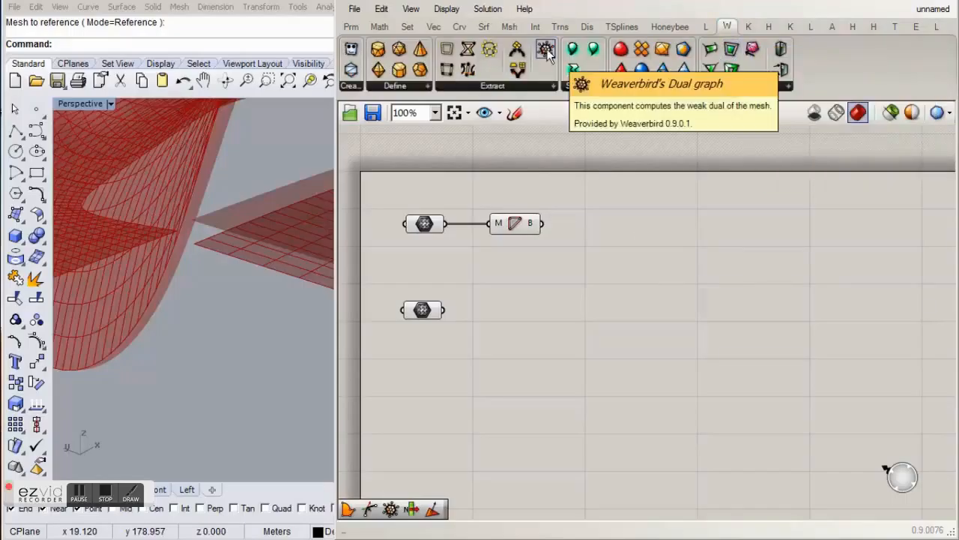
left_click_drag(545, 48, 515, 315)
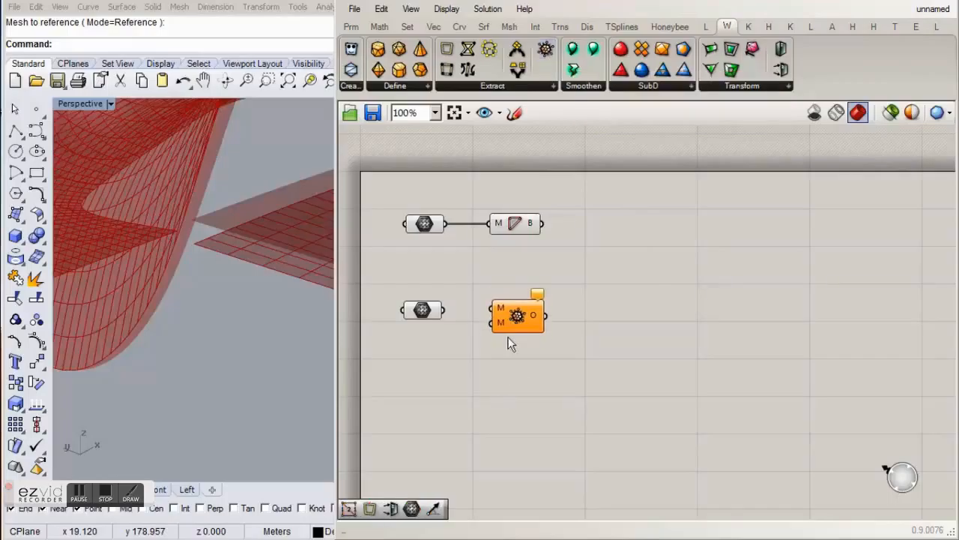
left_click_drag(444, 310, 491, 308)
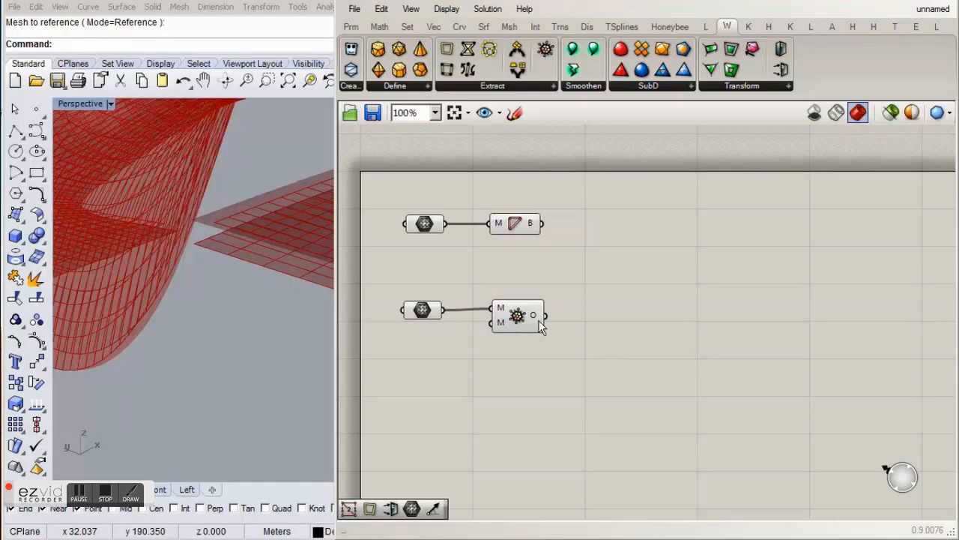
- Add a Face Normals component below the Dual Graph and connect the interior mesh to its input
mouse_move(541, 323)
left_click(508, 27)
left_click(376, 52)
left_click(510, 384)
left_click_drag(444, 309, 509, 380)
left_click(593, 293)
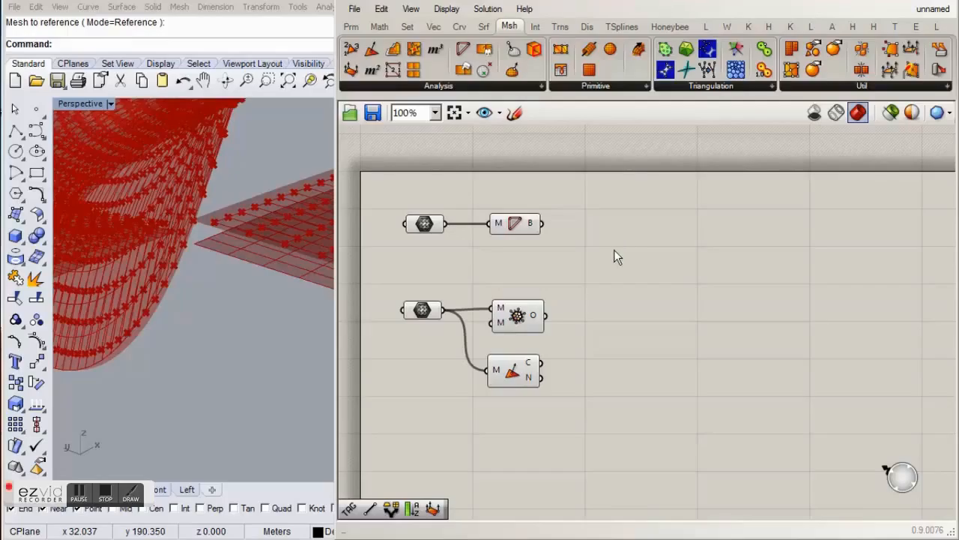
- Add a Discontinuity component and connect the face boundaries to its curve input
double_click(614, 251)
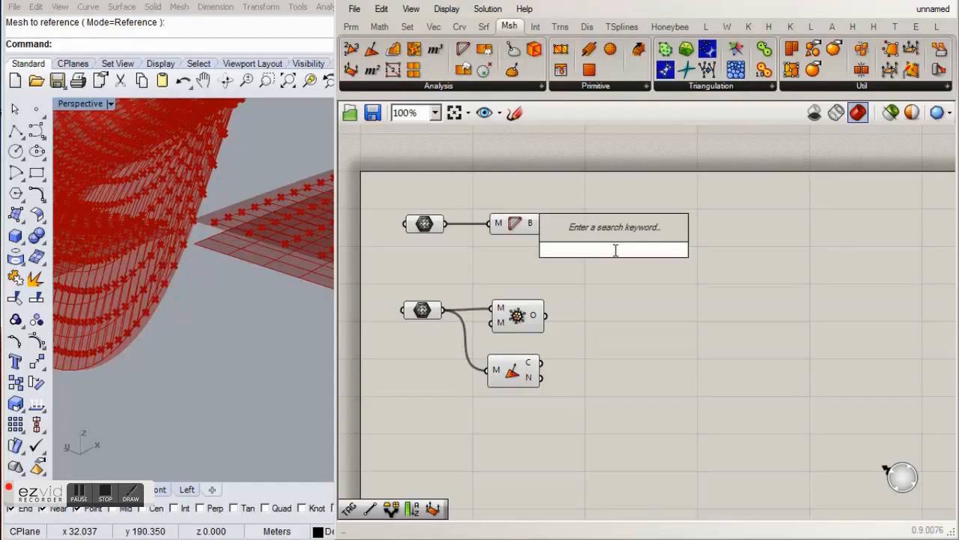
type("disc")
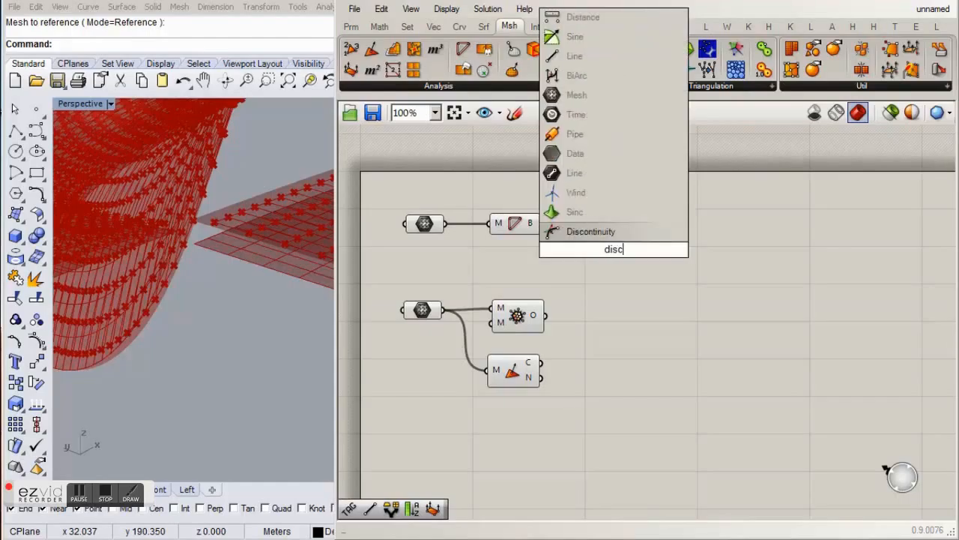
key("Return")
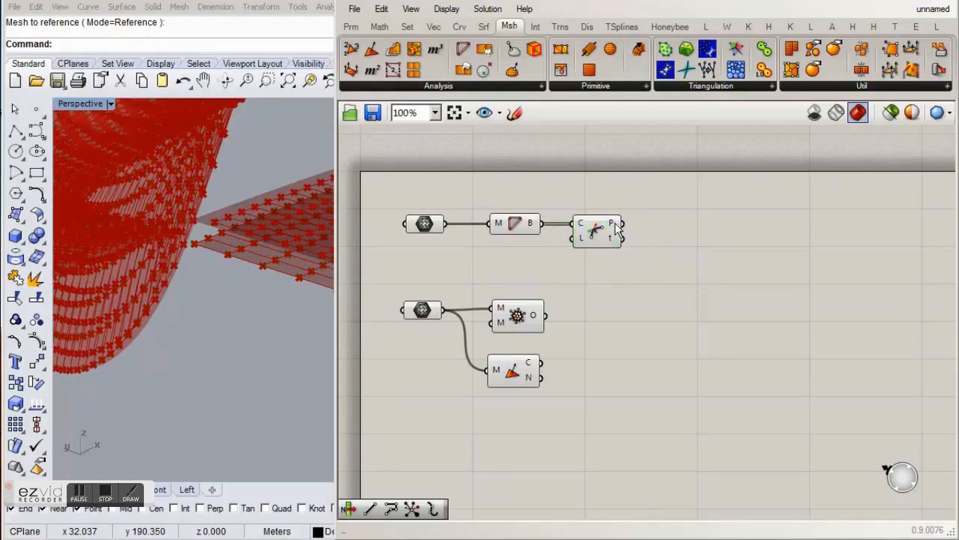
- Add a two-point Line component and connect the Discontinuity points to its start input A
mouse_move(616, 231)
double_click(673, 300)
type("line")
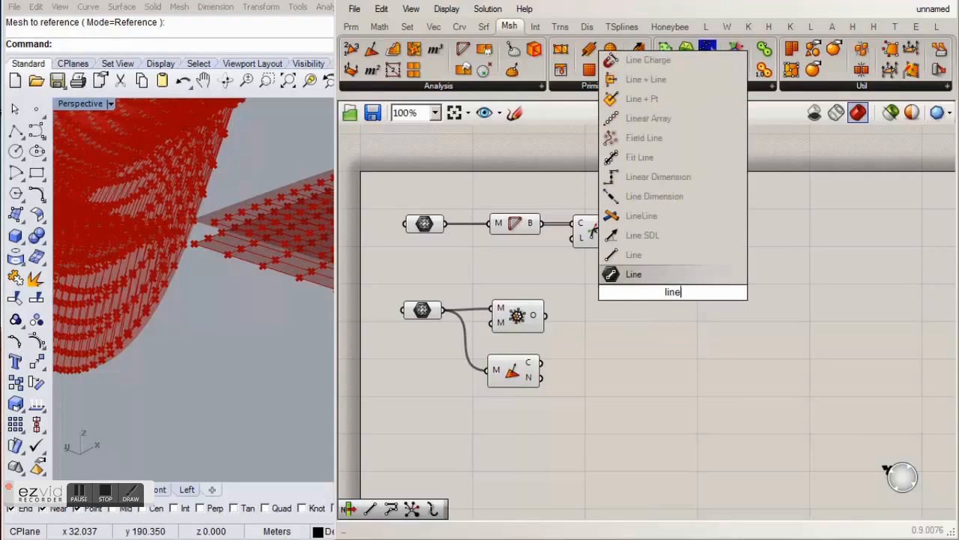
left_click(662, 253)
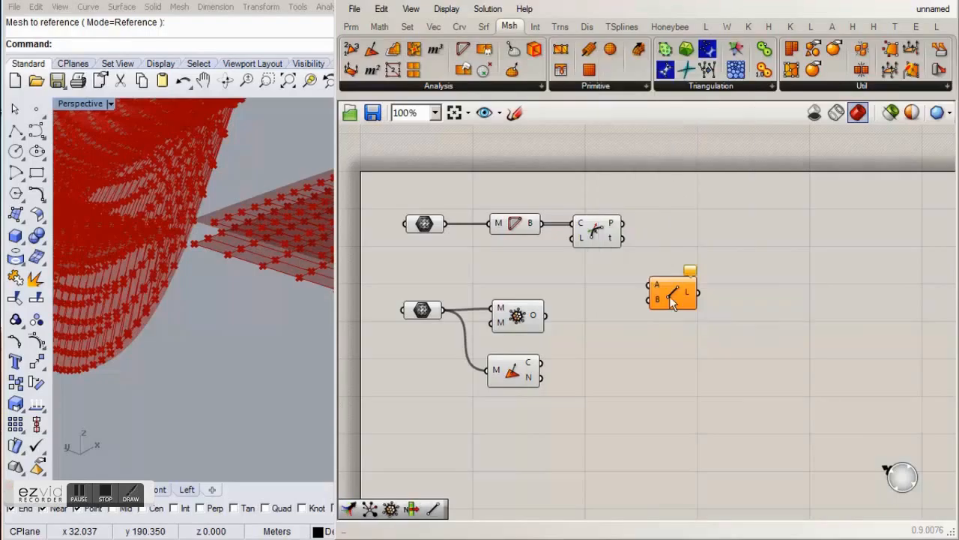
left_click(682, 347)
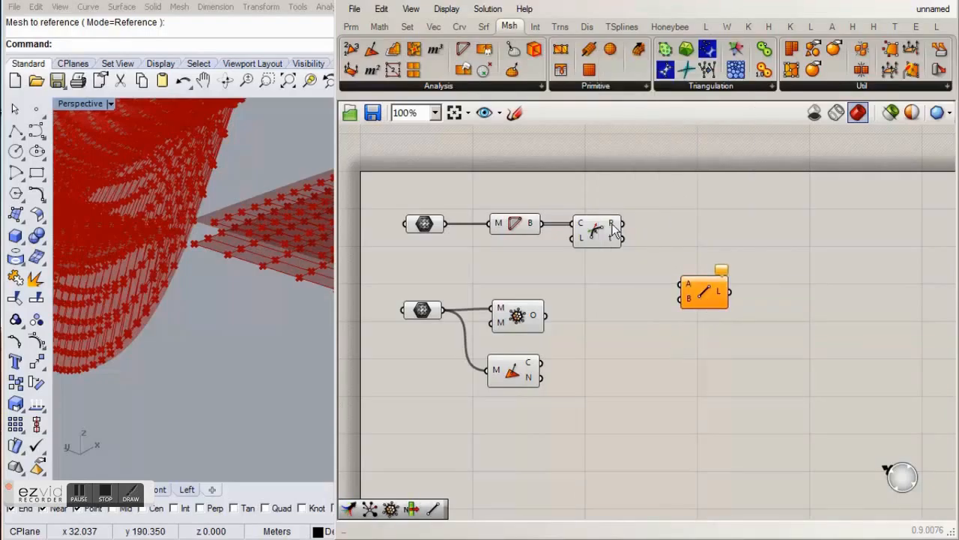
left_click_drag(621, 223, 712, 266)
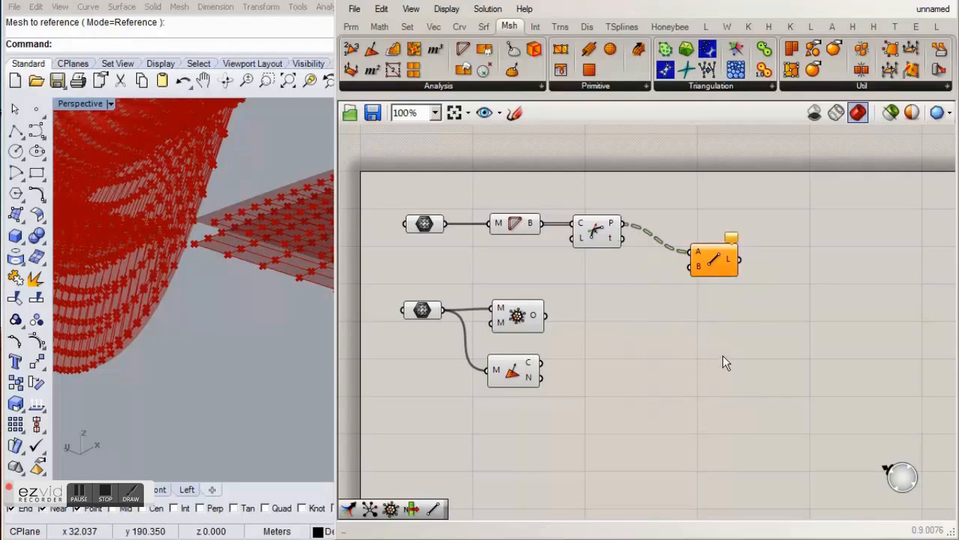
- Graft the Line component's end input B and connect the face centers from Face Normals to it
left_click_drag(527, 369, 535, 361)
left_click(552, 407)
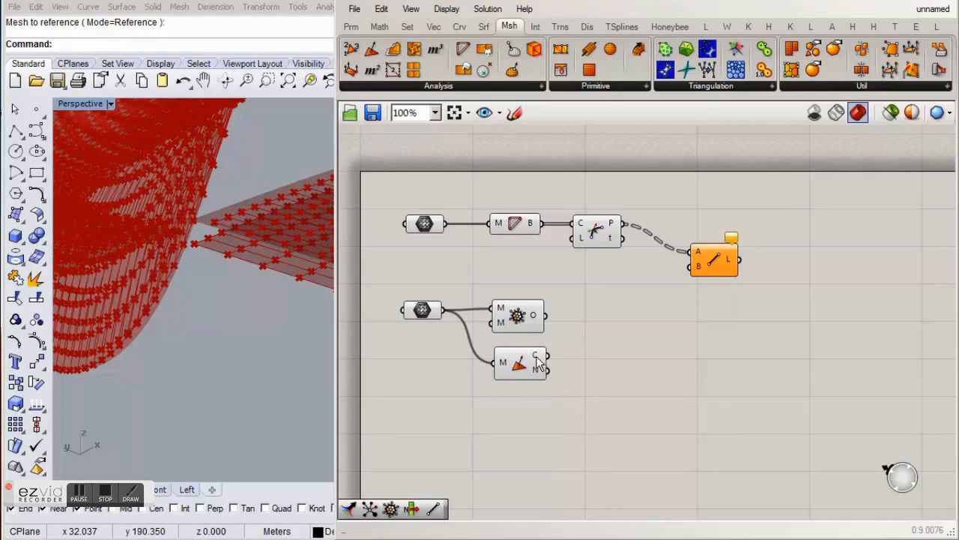
right_click(700, 269)
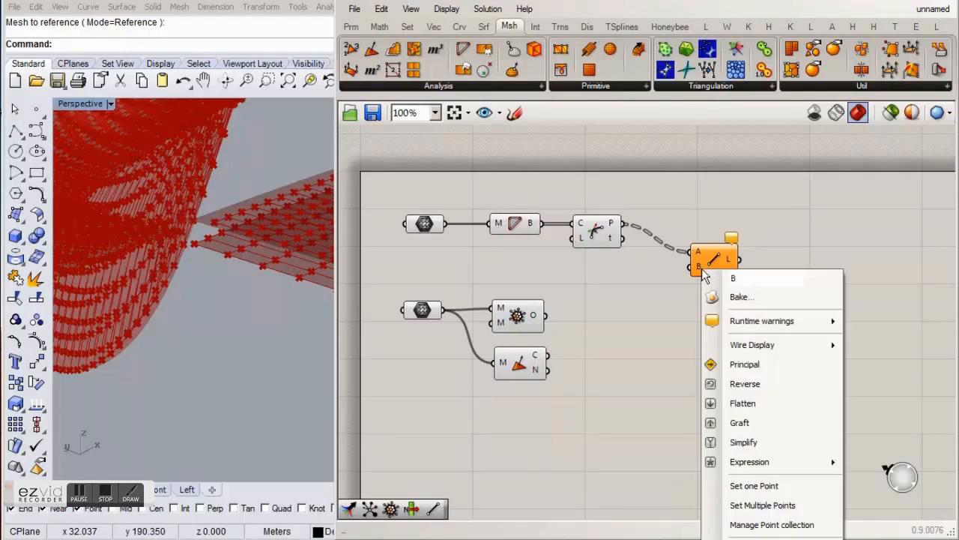
left_click(730, 422)
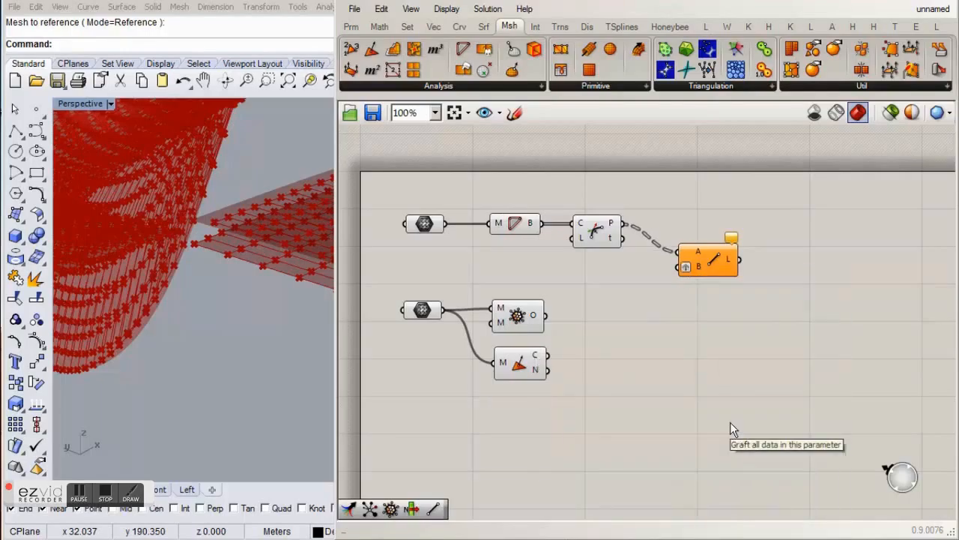
left_click_drag(547, 357, 679, 267)
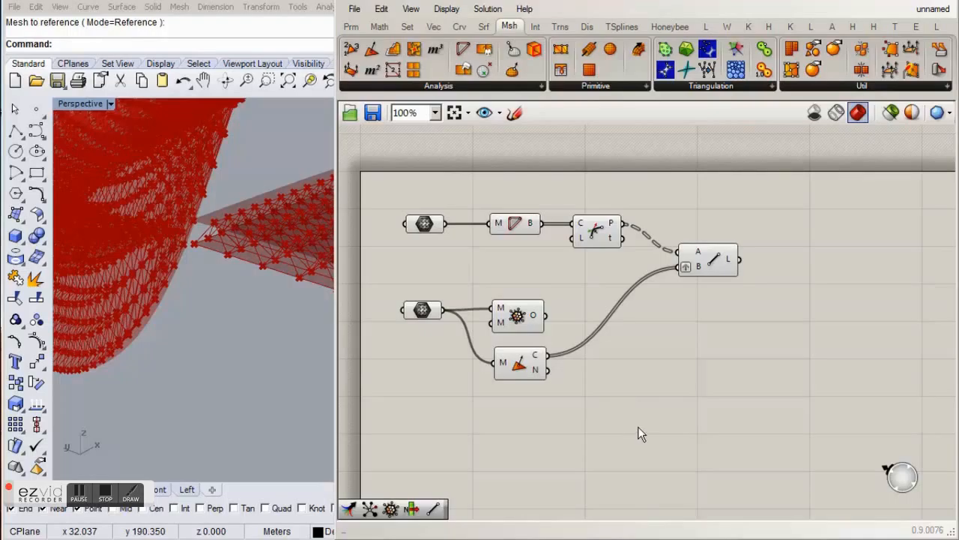
- Turn off the preview of both Mesh parameters and of the Discontinuity component
left_click_drag(471, 384, 405, 193)
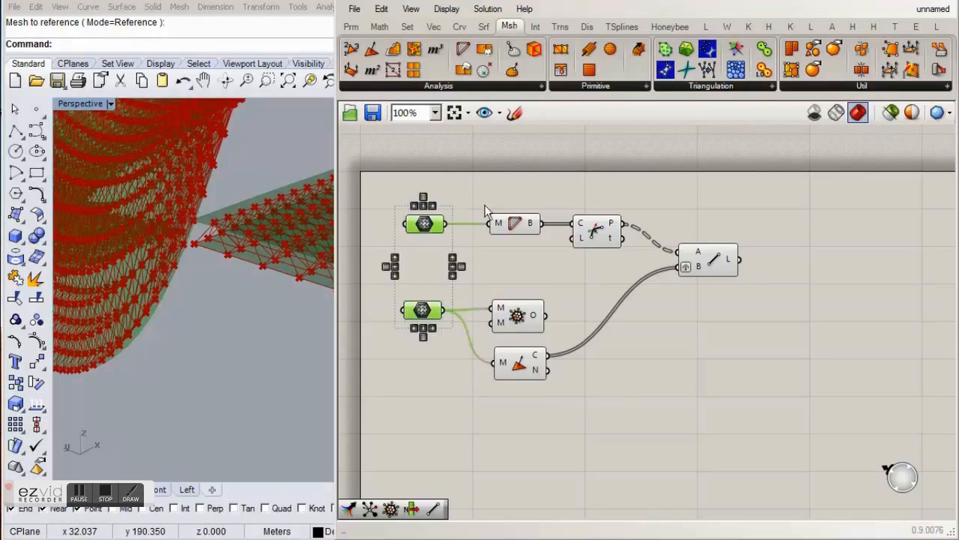
middle_click(485, 205)
left_click(533, 158)
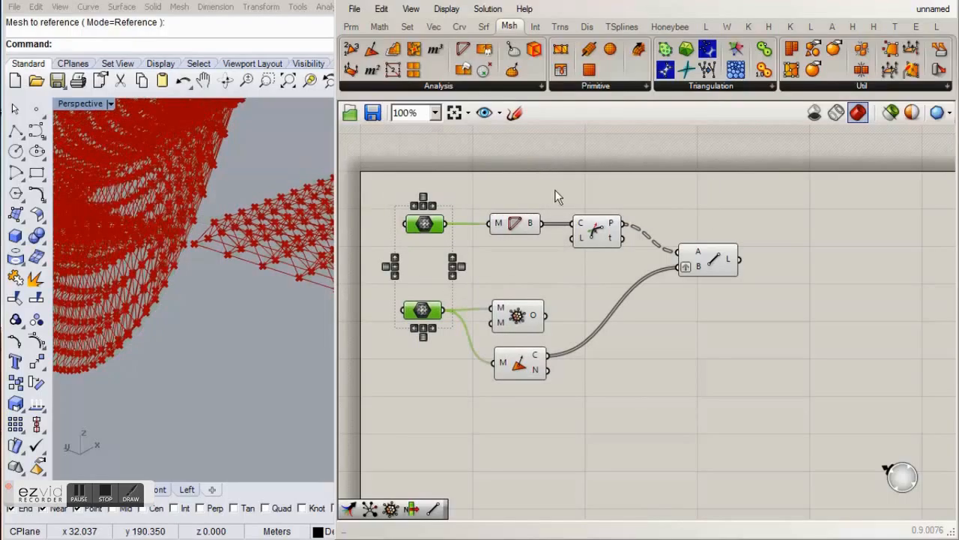
left_click(592, 233)
middle_click(600, 275)
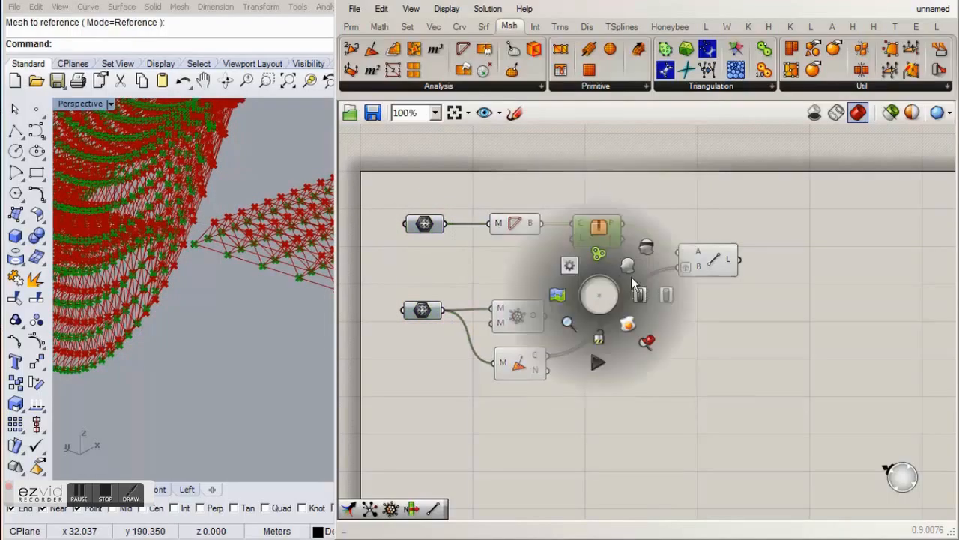
left_click(647, 246)
- Reposition the Dual Graph component below the Line component and turn off the Face Normals preview
left_click_drag(517, 314, 708, 313)
left_click(675, 341)
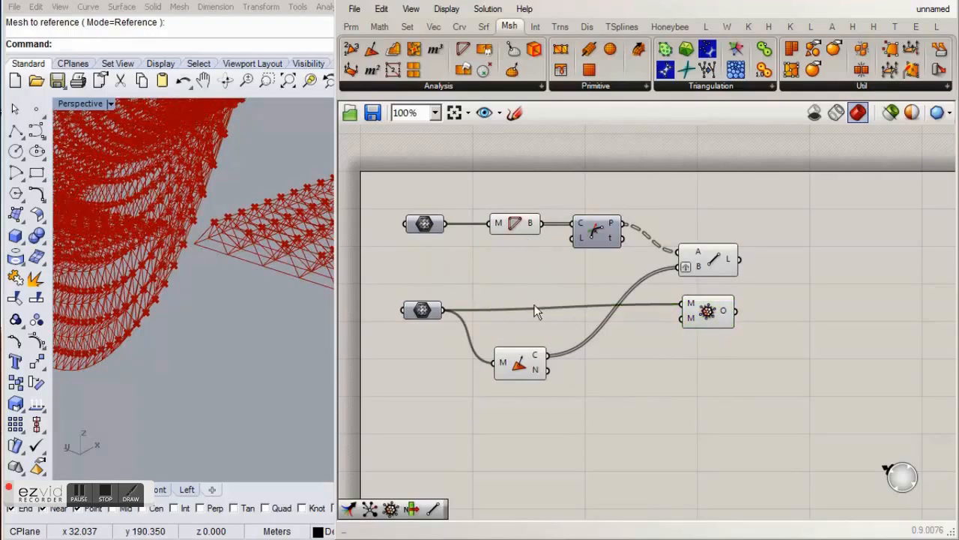
left_click(521, 365)
middle_click(523, 364)
left_click(567, 317)
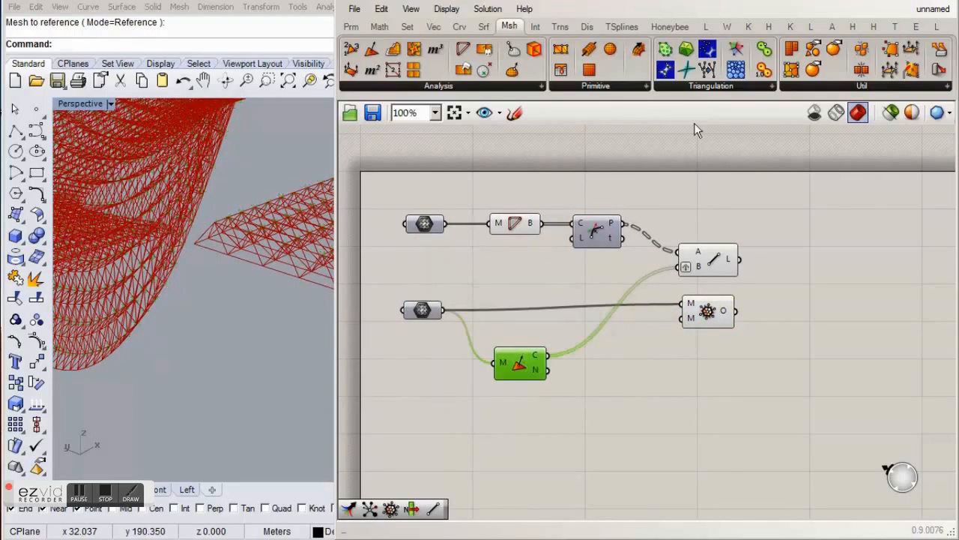
- Examine the previewed lines between the two skins in the full Rhino viewport, then return to Grasshopper
double_click(694, 2)
right_click_drag(472, 221, 512, 312)
scroll(441, 277, "up", 3)
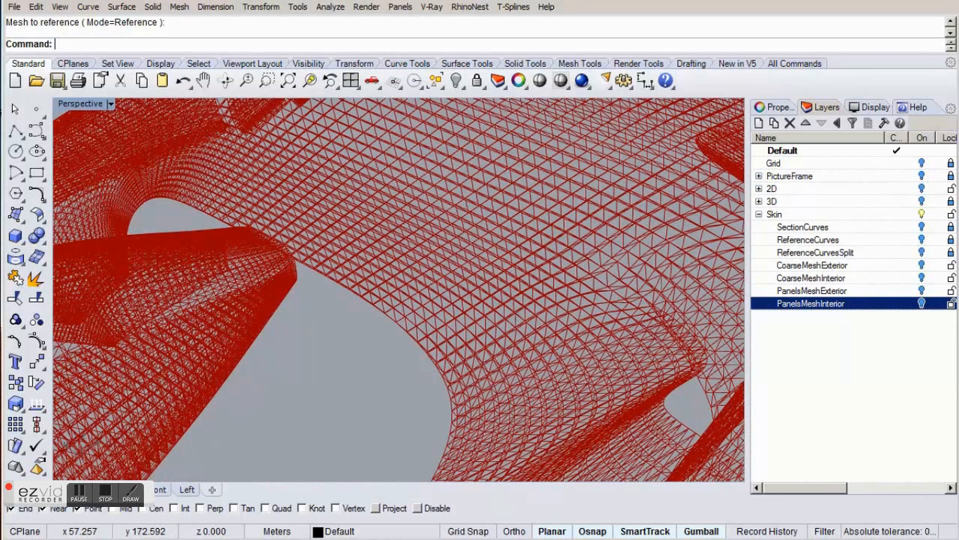
key("alt+Tab")
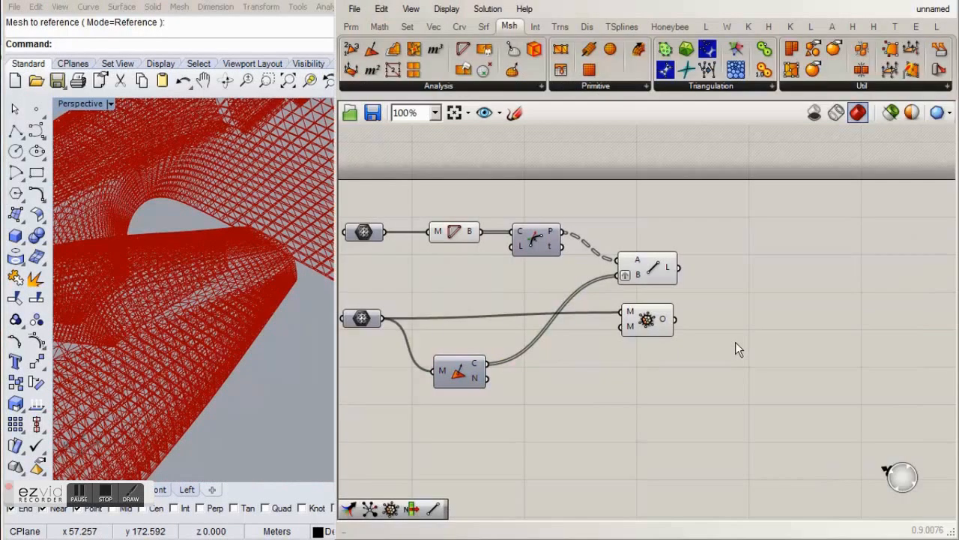